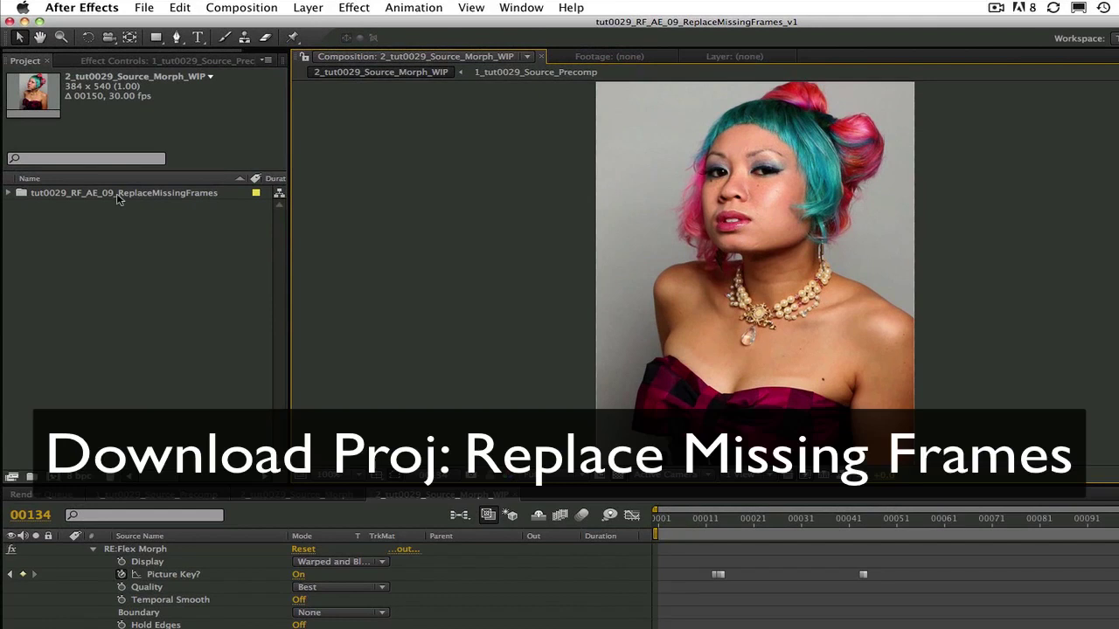
Expand the project folder, select 2_tut0029_Source_Morph_WIP and preview its morph playback
left_click(94, 156)
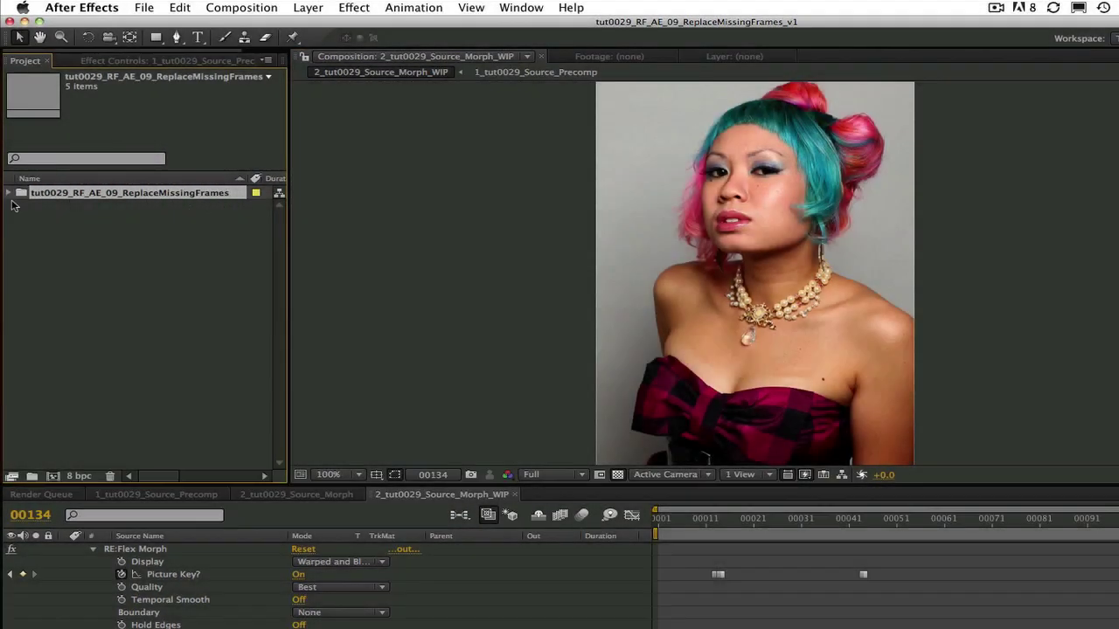
left_click(8, 192)
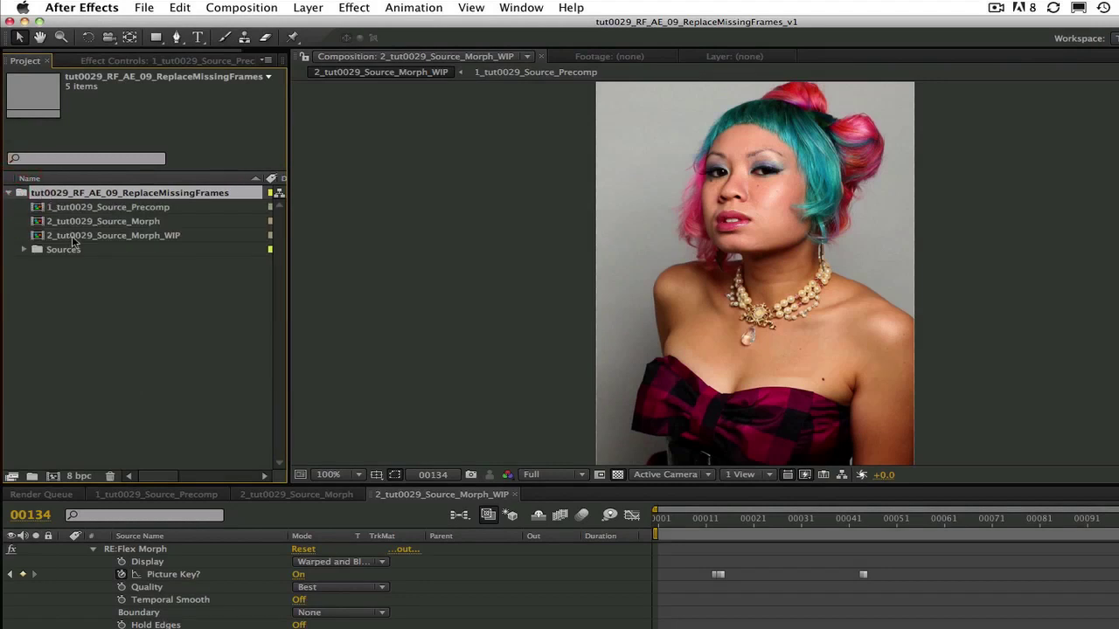
left_click(74, 238)
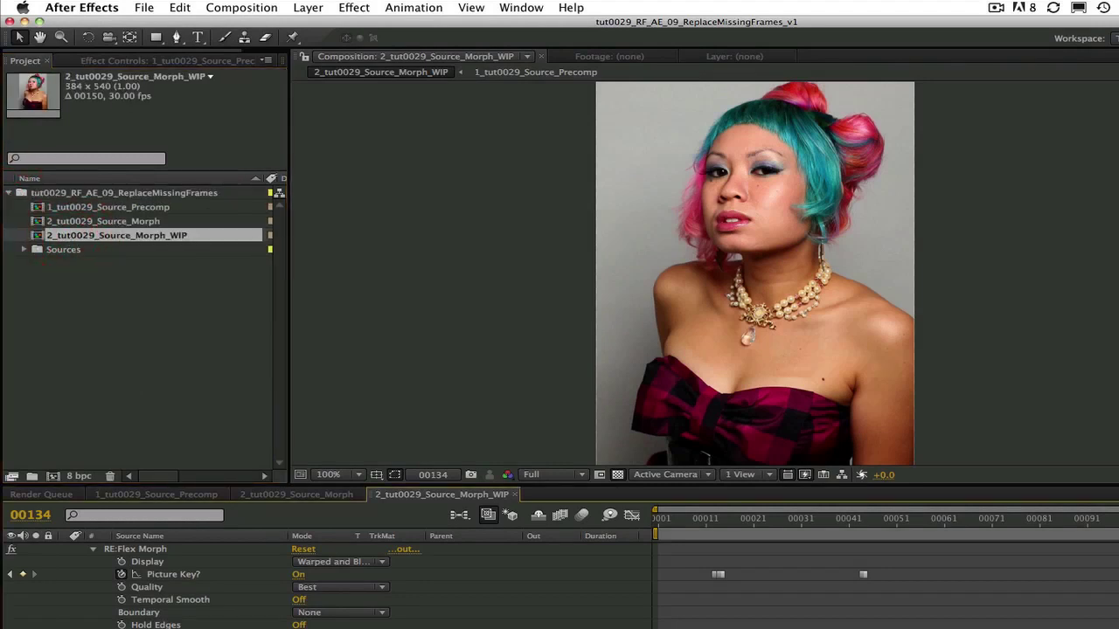
key("KP_0")
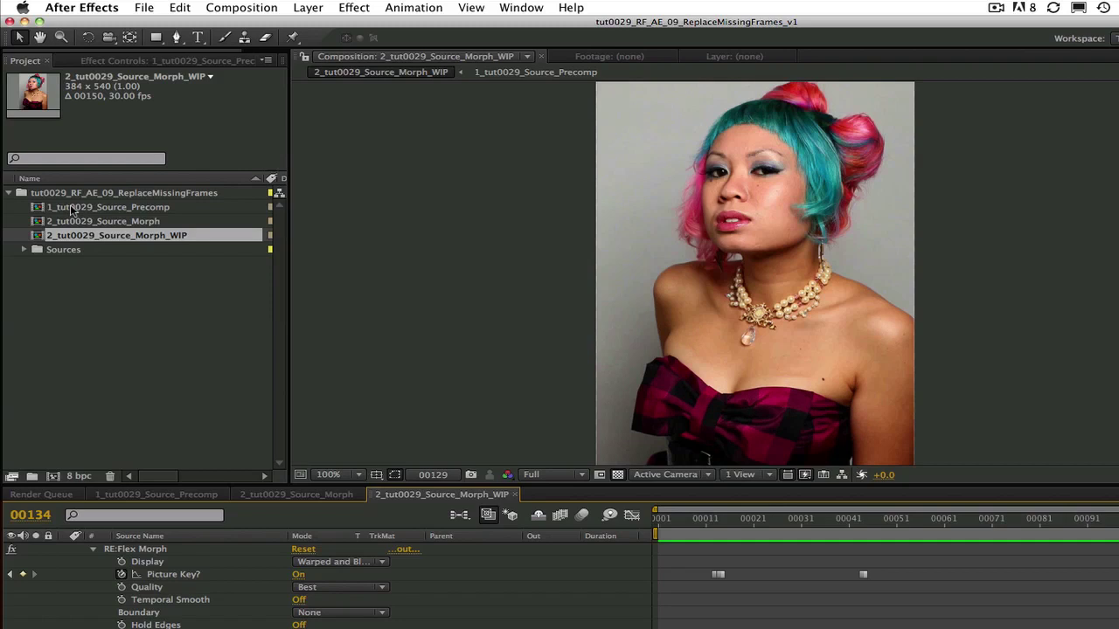
Open 1_tut0029_Source_Precomp and play its original footage, stopping and replaying the preview
double_click(75, 209)
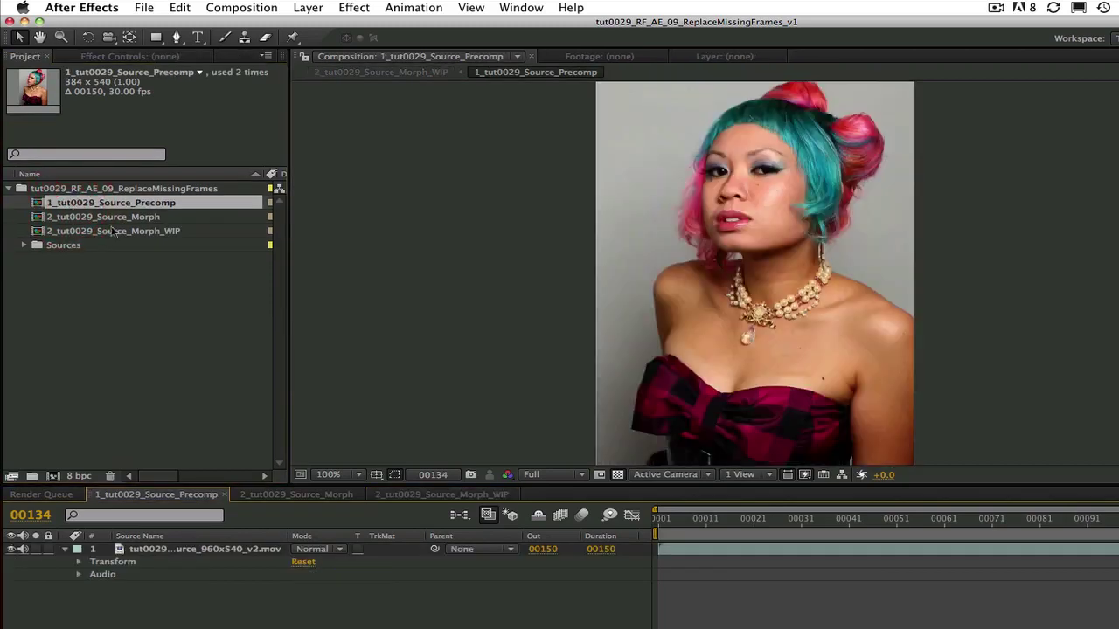
key("KP_0")
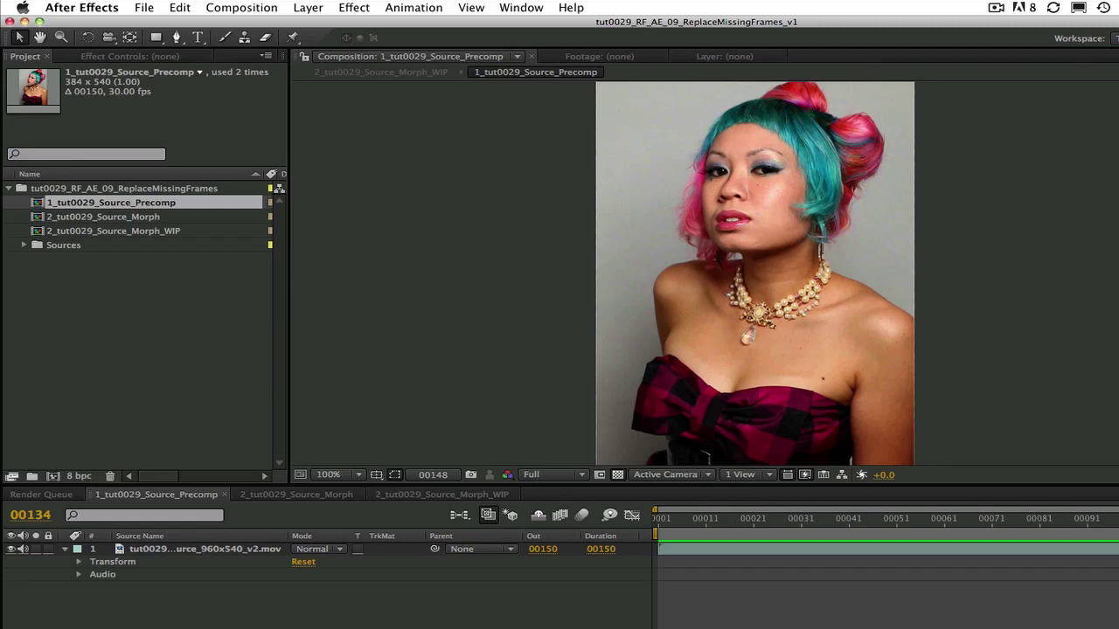
key("space")
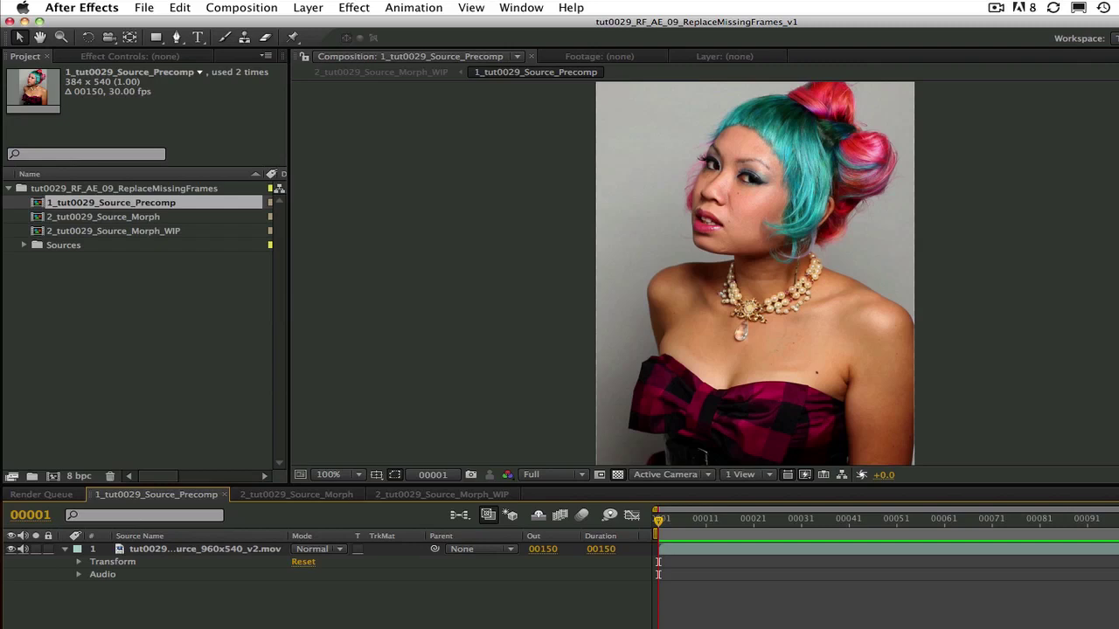
key("space")
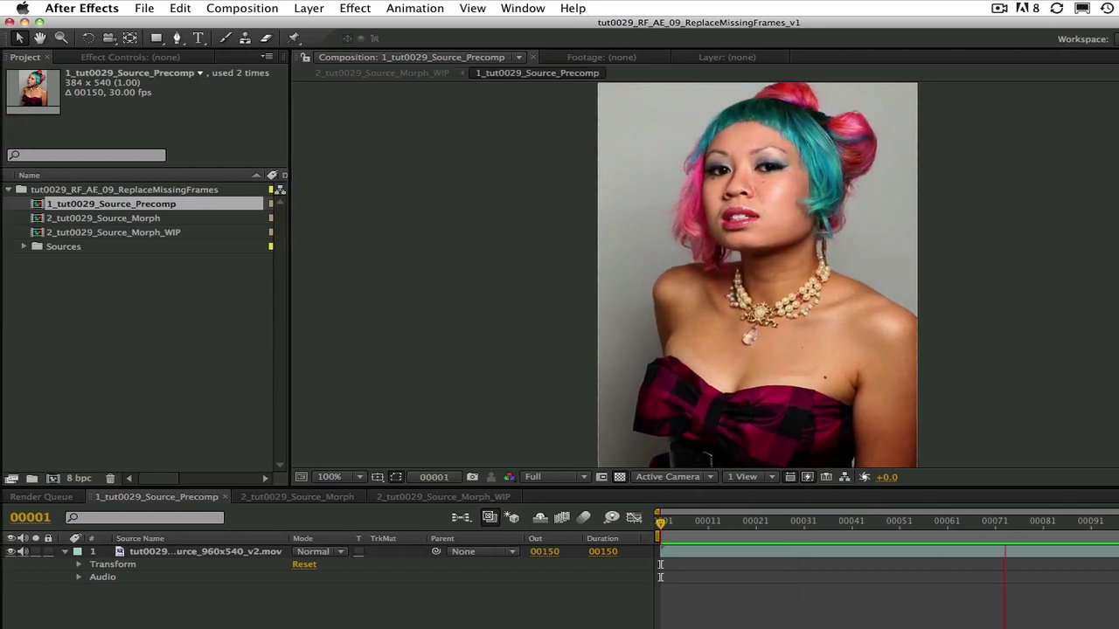
Reopen the 2_tut0029_Source_Morph_WIP composition from the project folder
left_click(9, 190)
left_click(9, 189)
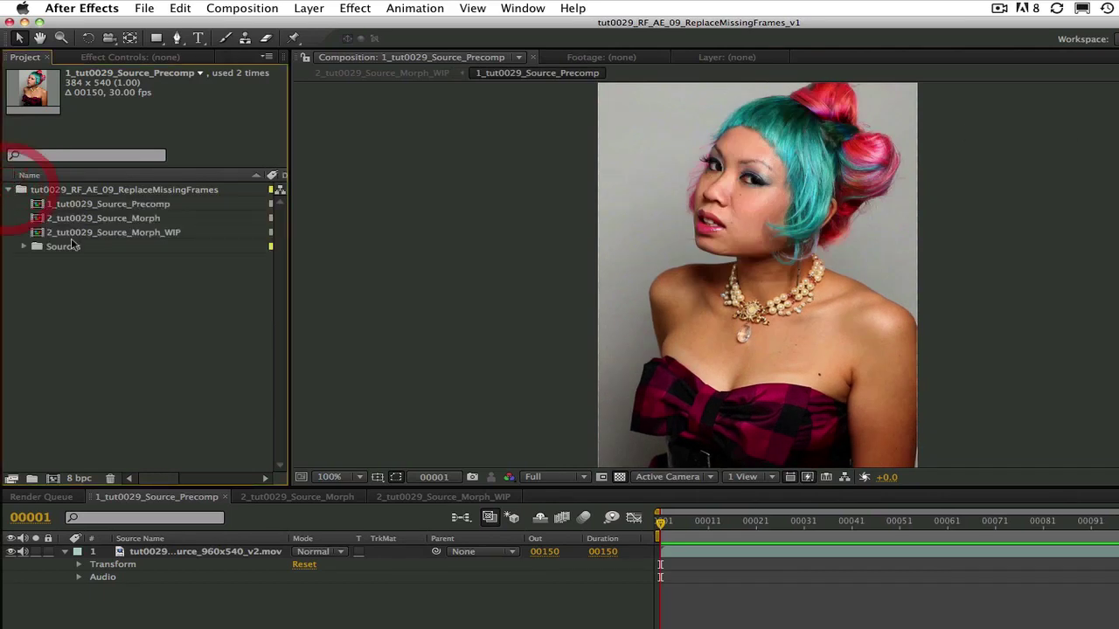
double_click(83, 234)
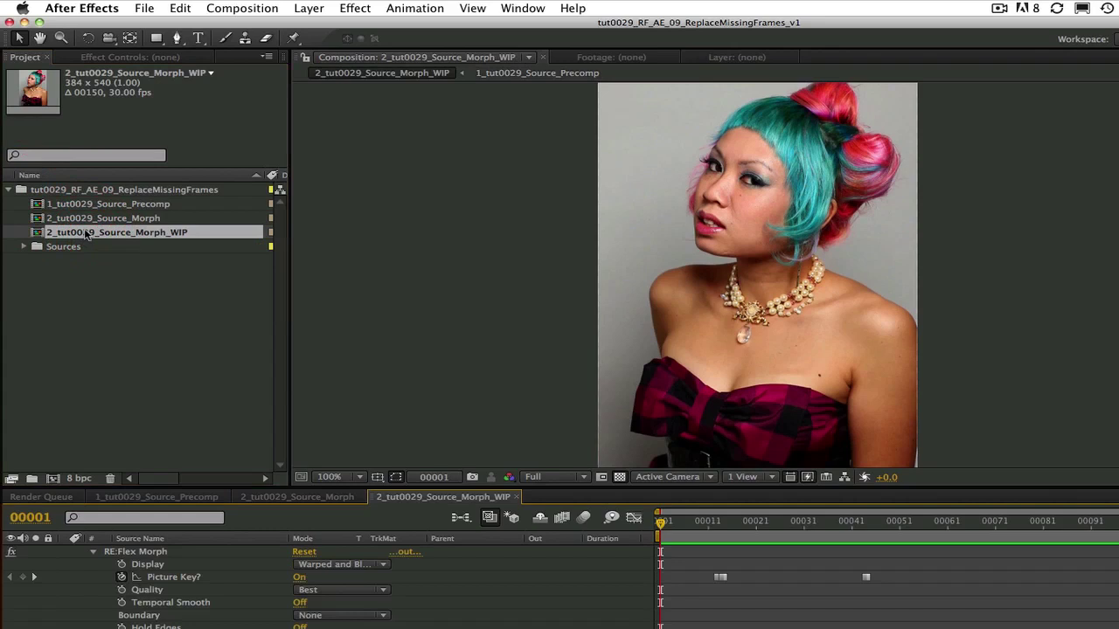
left_click(137, 205)
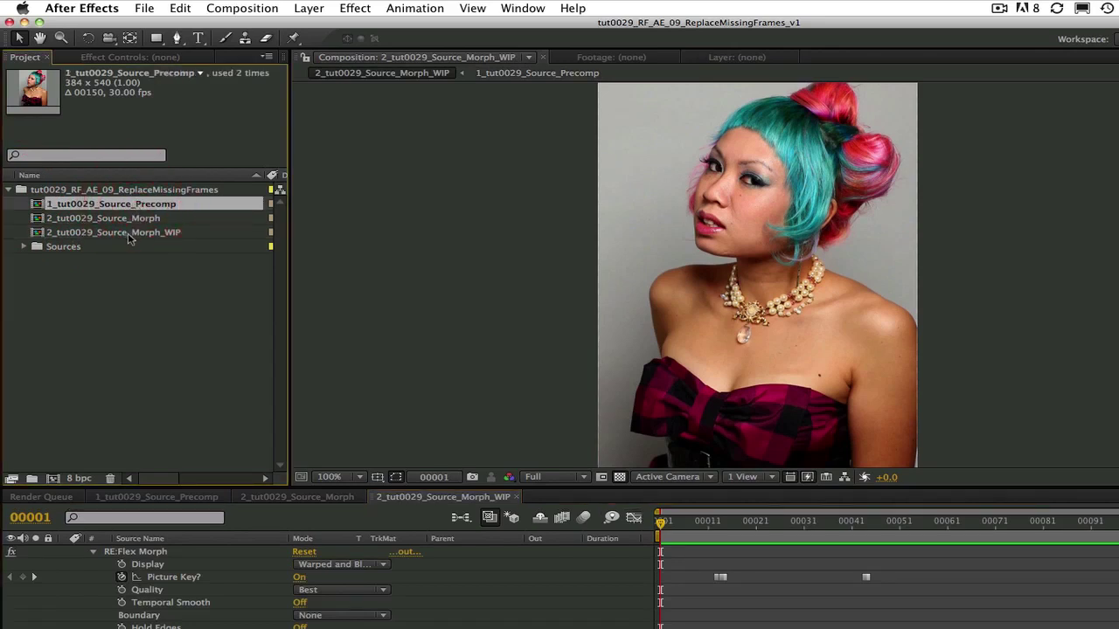
left_click(128, 236)
Show RE:Flex Morph settings and step through Picture Key keyframes 00013, 00014, 00044 and 00104
left_click(172, 580)
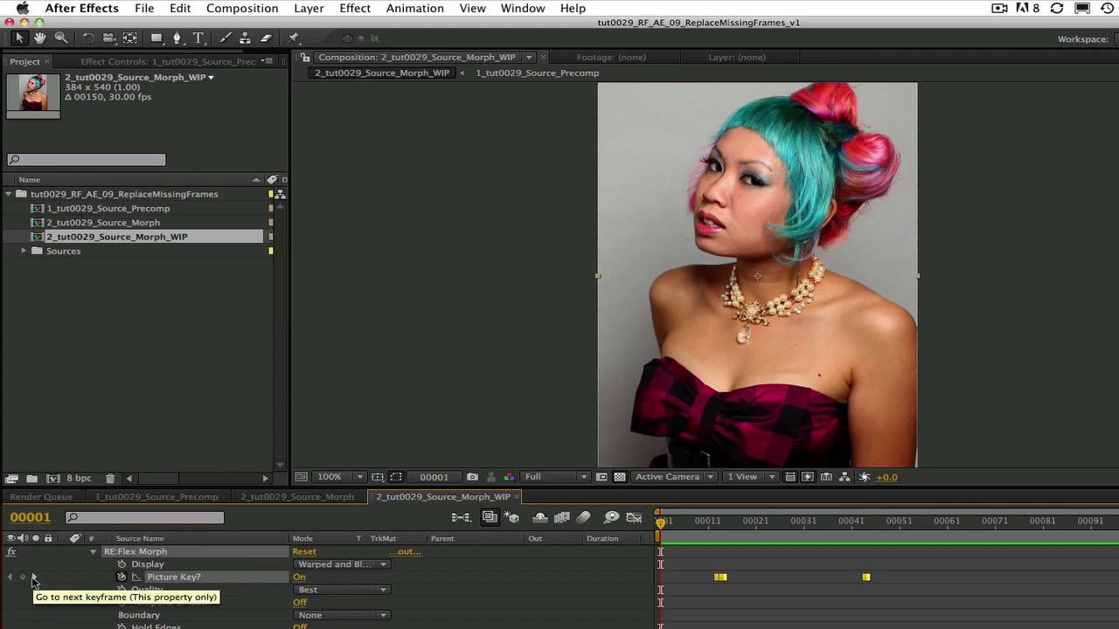
left_click(35, 580)
left_click(35, 580)
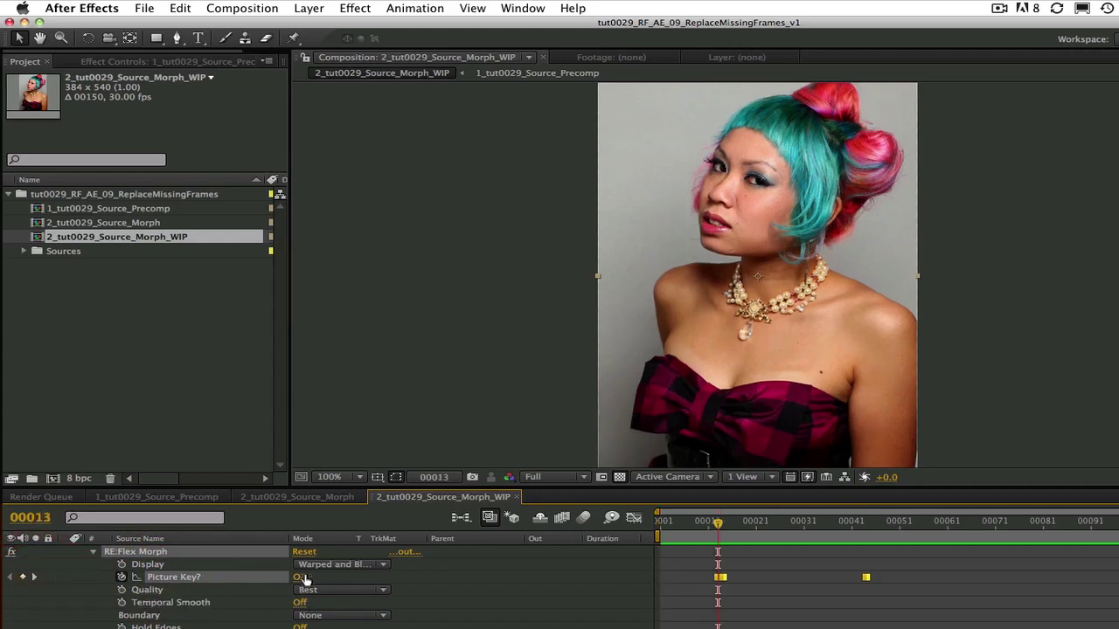
left_click(137, 554)
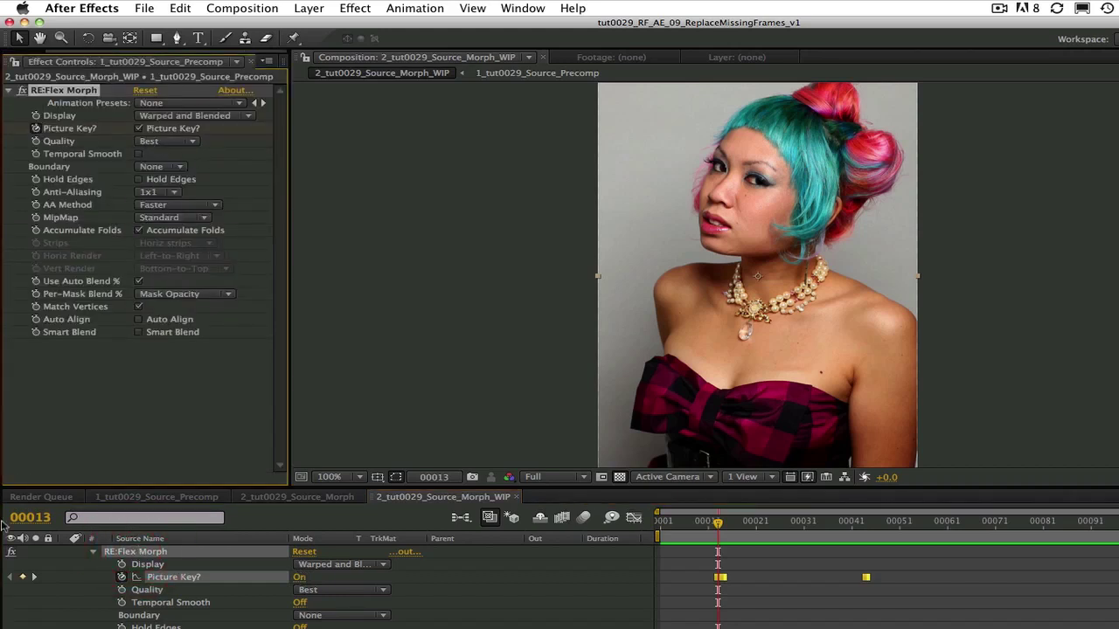
left_click(34, 577)
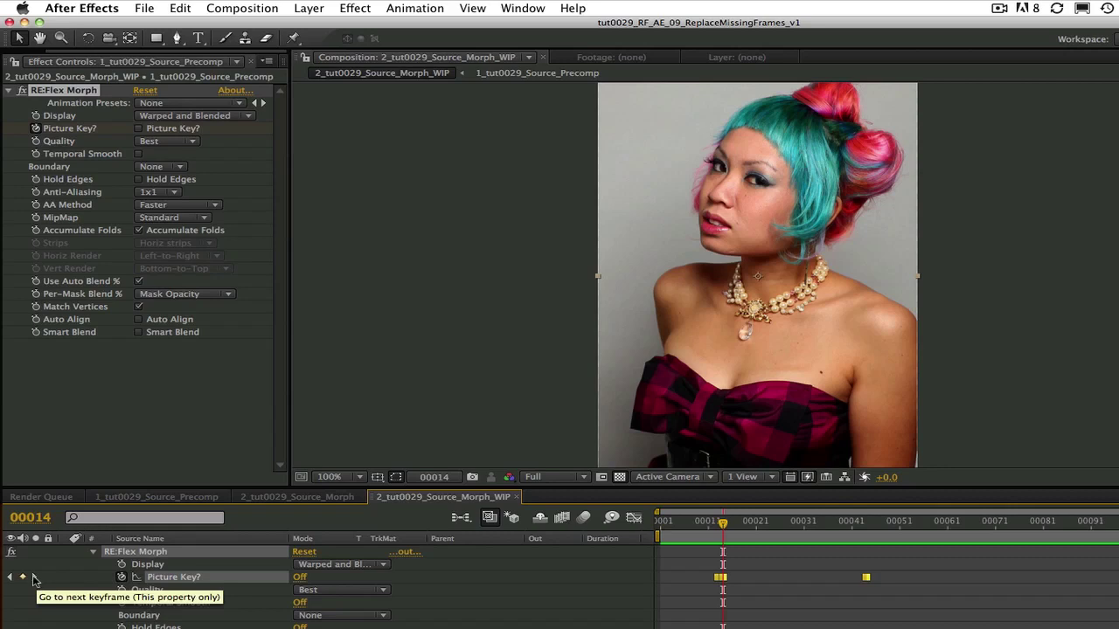
left_click(34, 578)
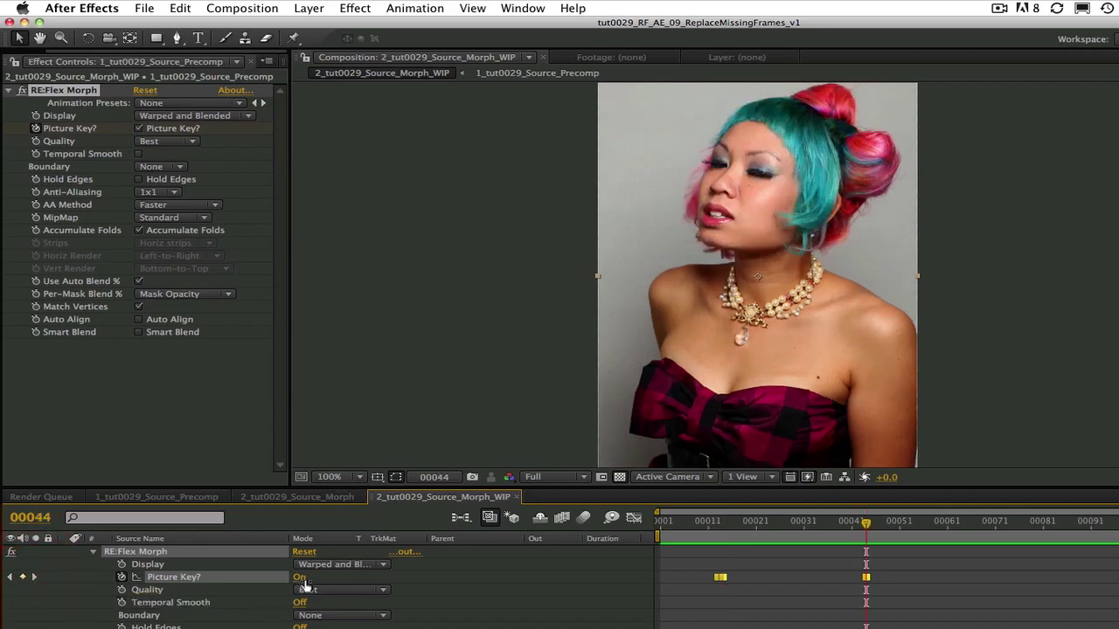
left_click(35, 578)
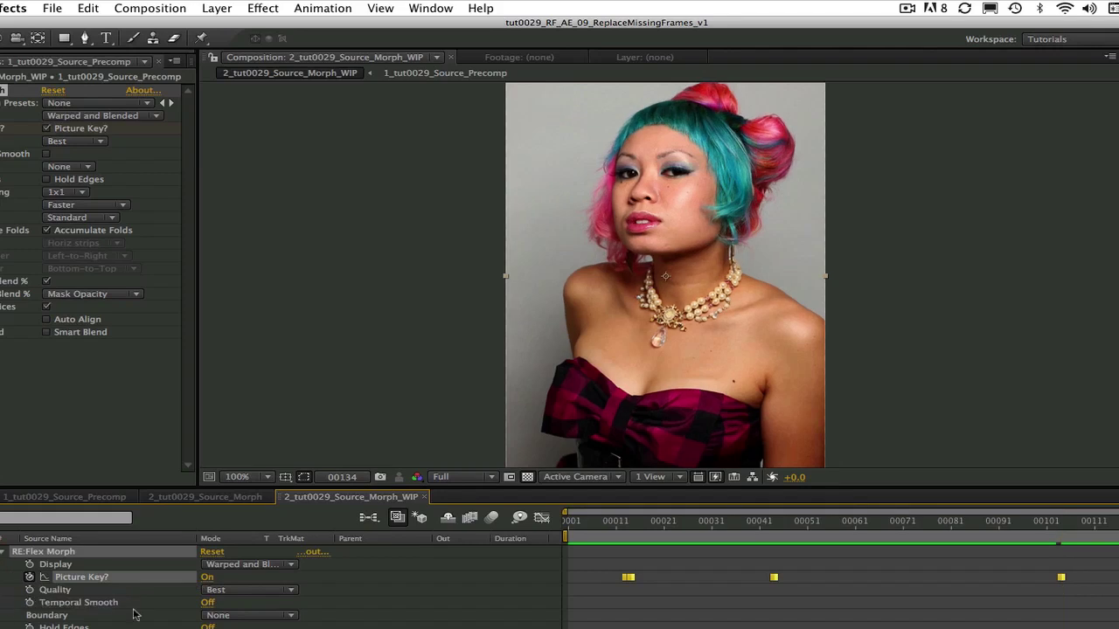
Add a Picture Key keyframe at the current frame, preview the morph, then scrub to frame 00018
left_click(208, 578)
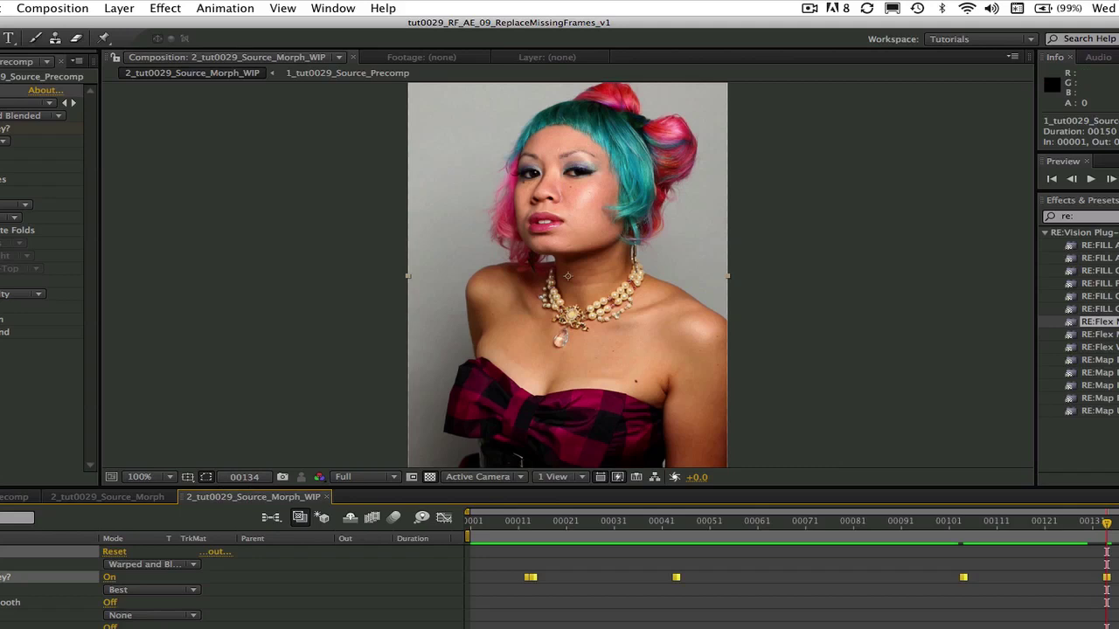
key("KP_0")
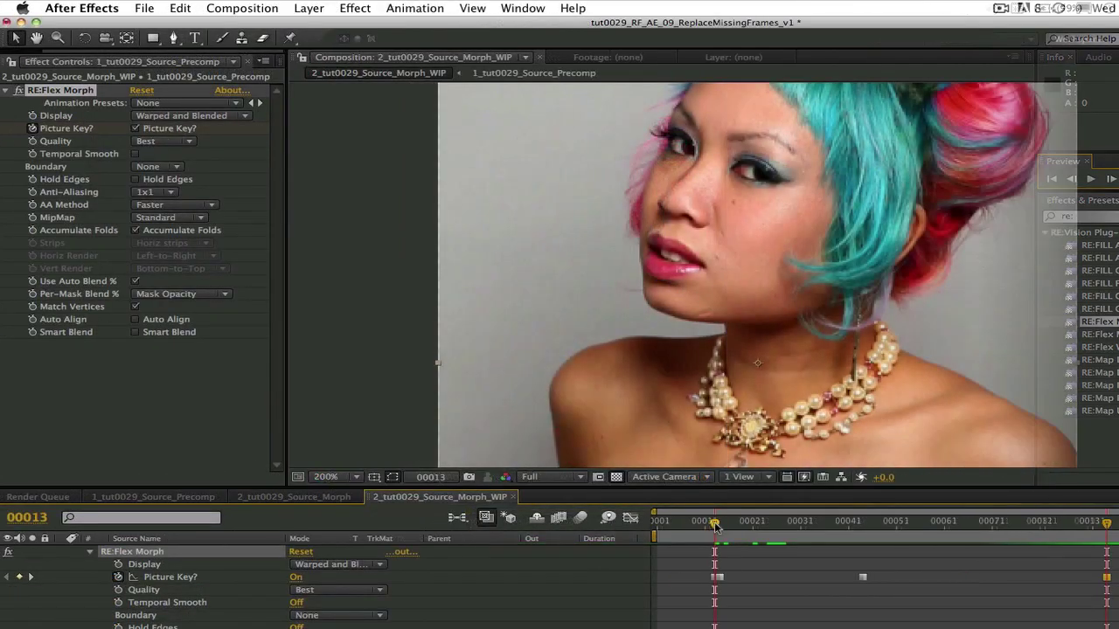
left_click_drag(714, 523, 756, 535)
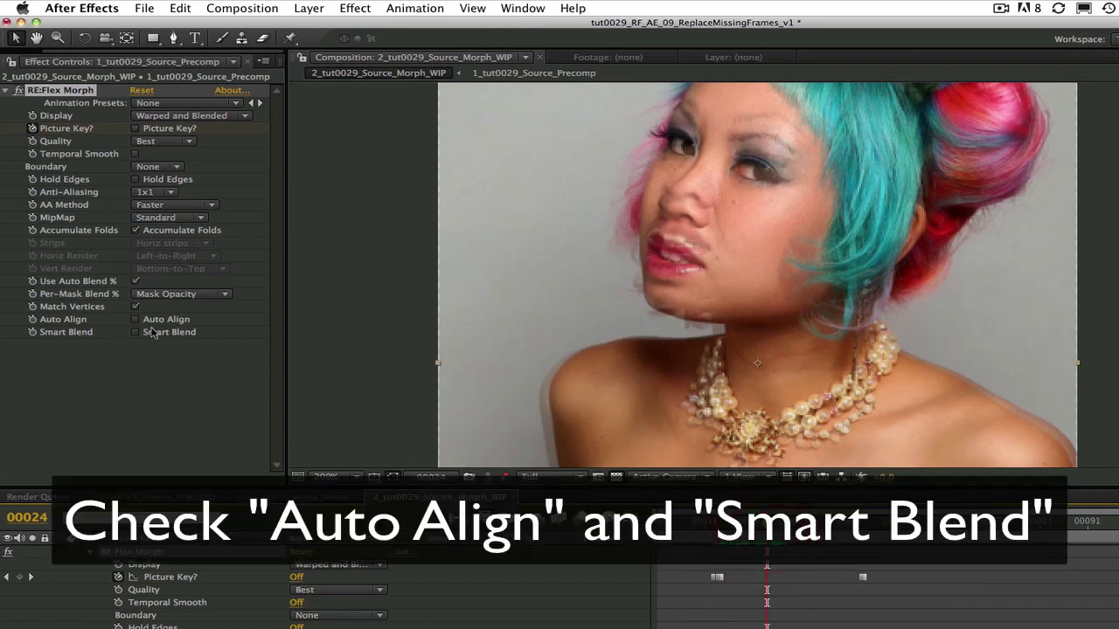
Turn on Auto Align for RE:Flex Morph and preview the aligned transition
left_click(135, 321)
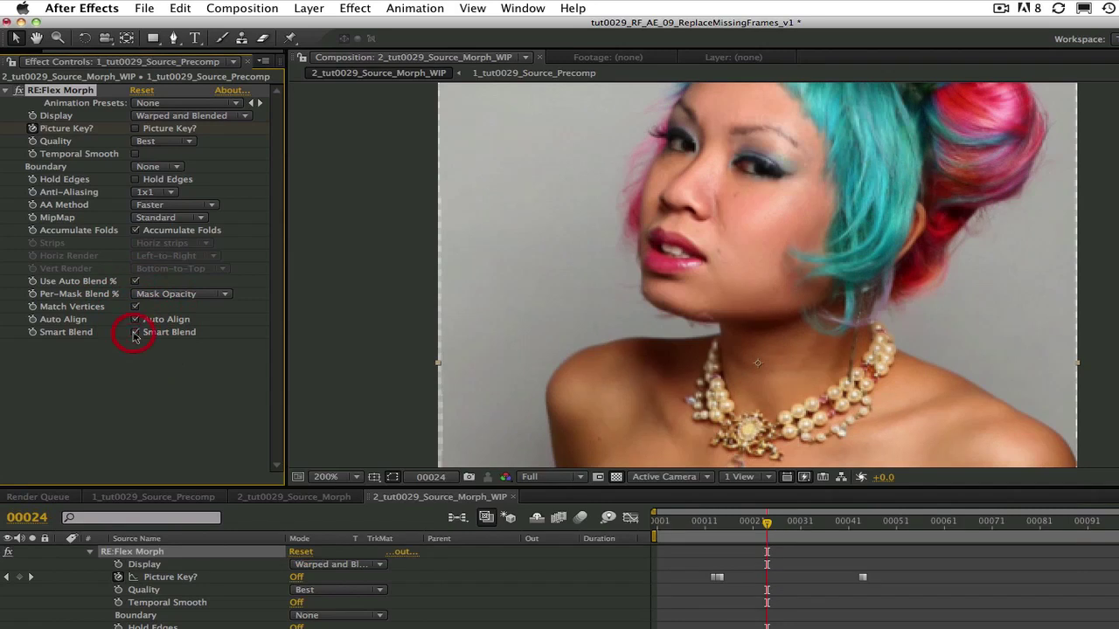
key("space")
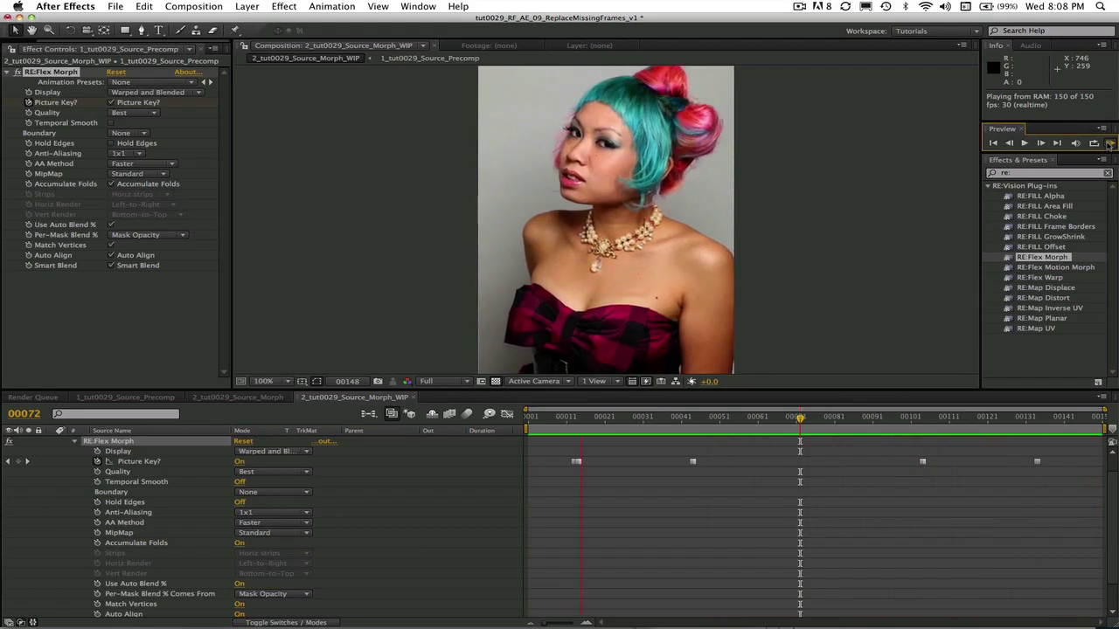
At frame 00013, zoom to 200% and draw a five-point Pen spline along the eyelid
key("space")
key("period")
left_click_drag(573, 128, 577, 199)
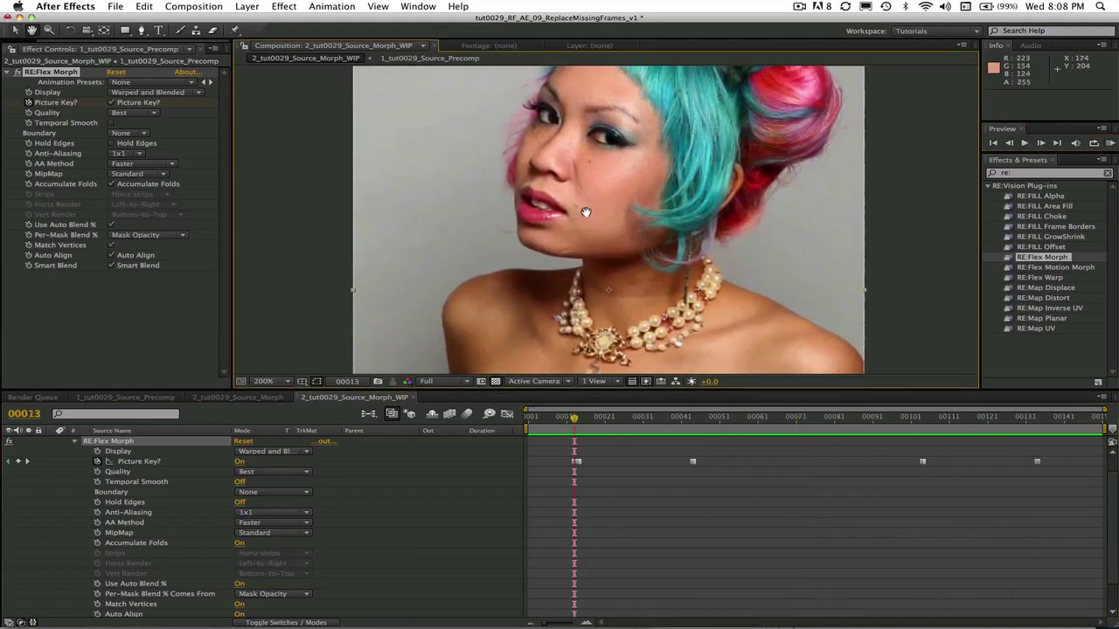
left_click(142, 31)
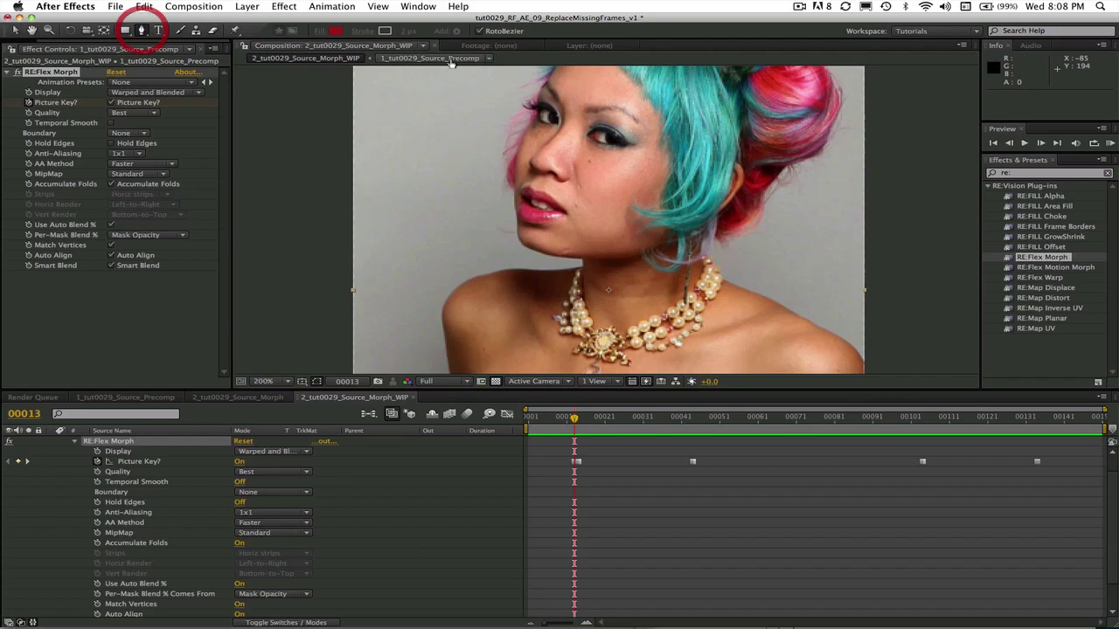
left_click(585, 135)
left_click(603, 130)
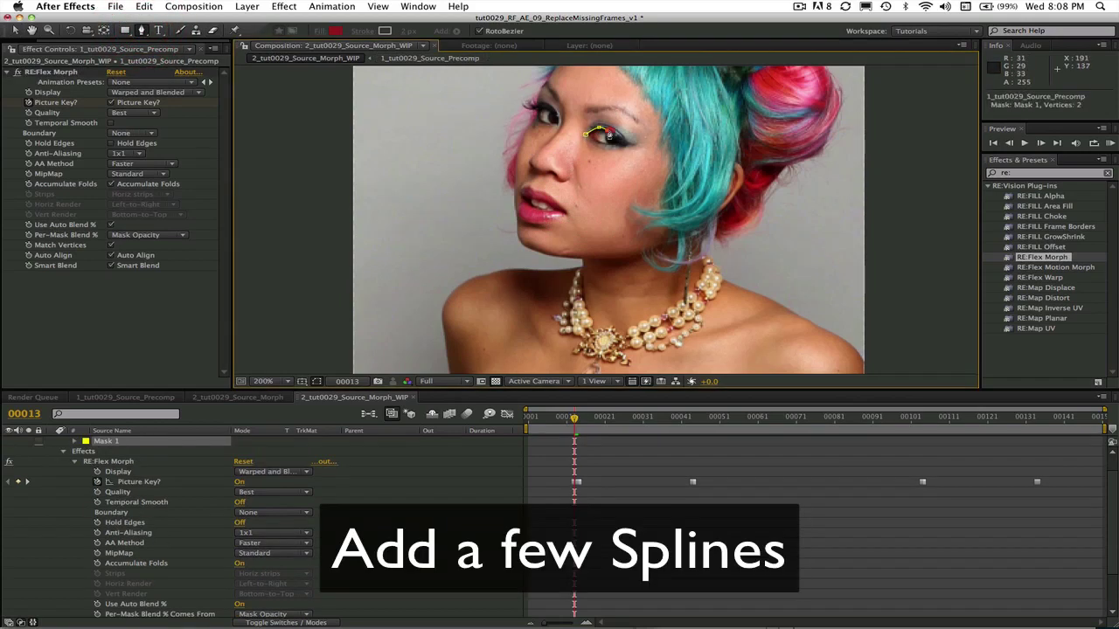
left_click(614, 132)
left_click(630, 145)
left_click(635, 142)
Keyframe the eye mask's path and move the spline onto the eyelid at frame 00044
left_click(151, 327)
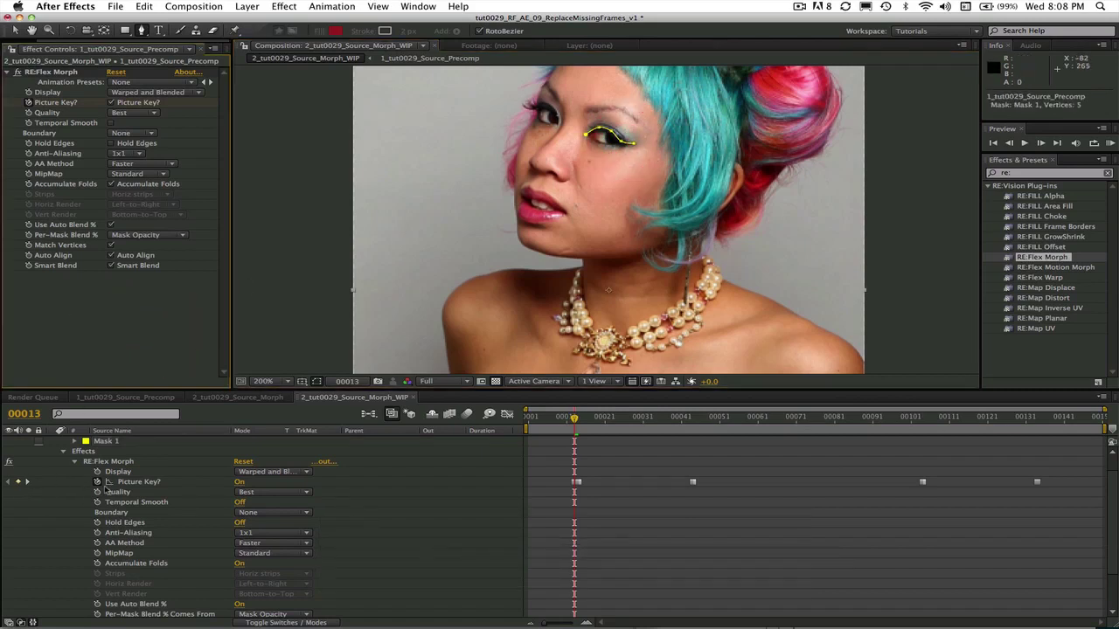
left_click(75, 442)
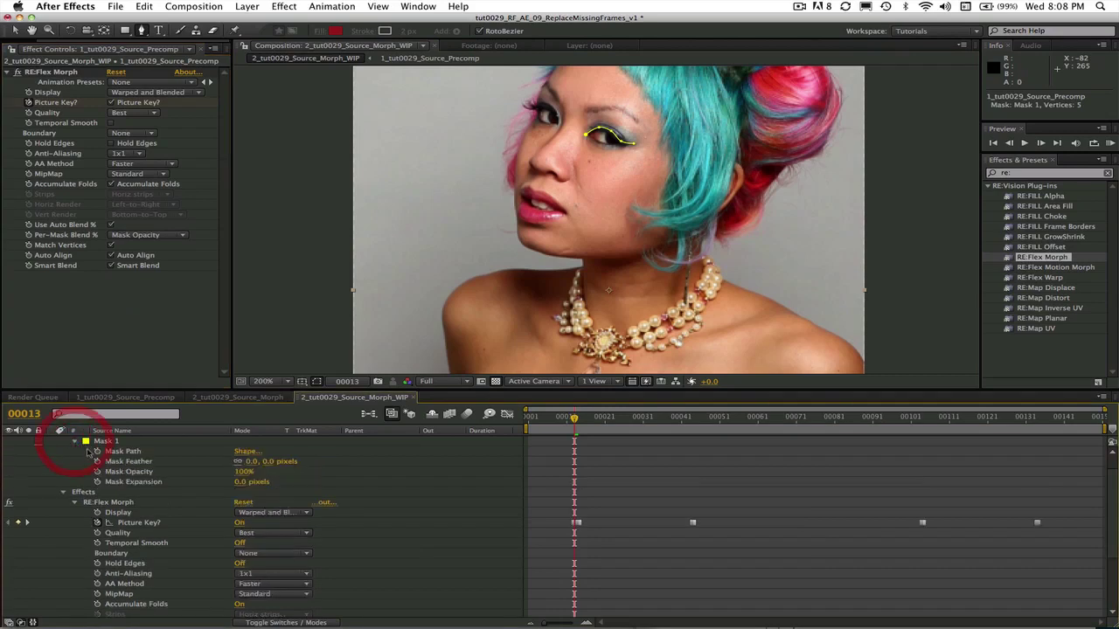
left_click(99, 451)
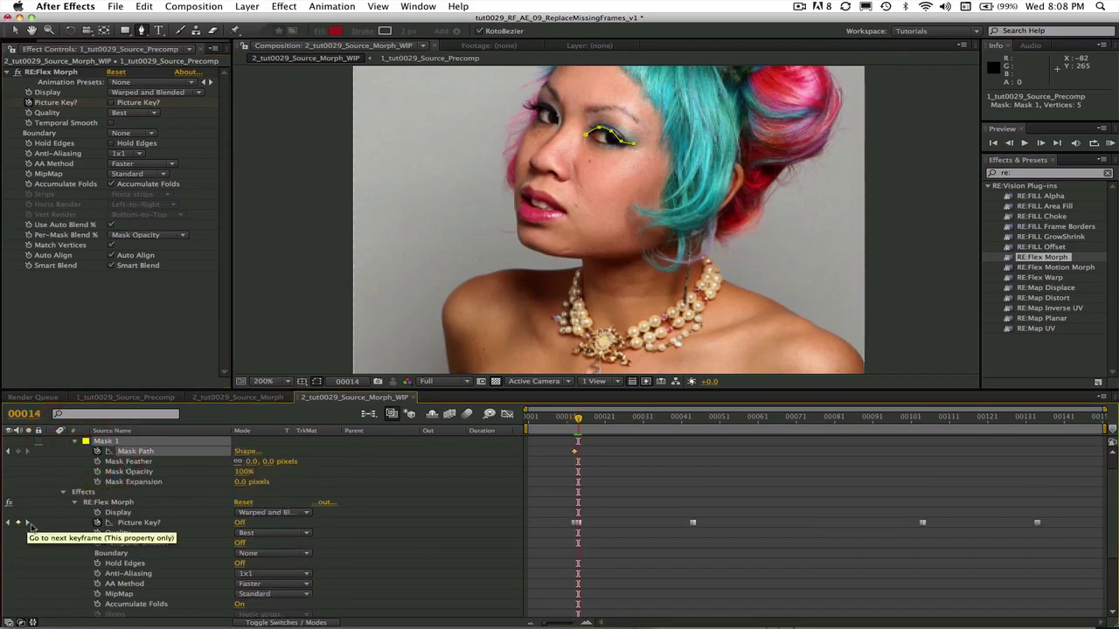
left_click(27, 522)
left_click(15, 30)
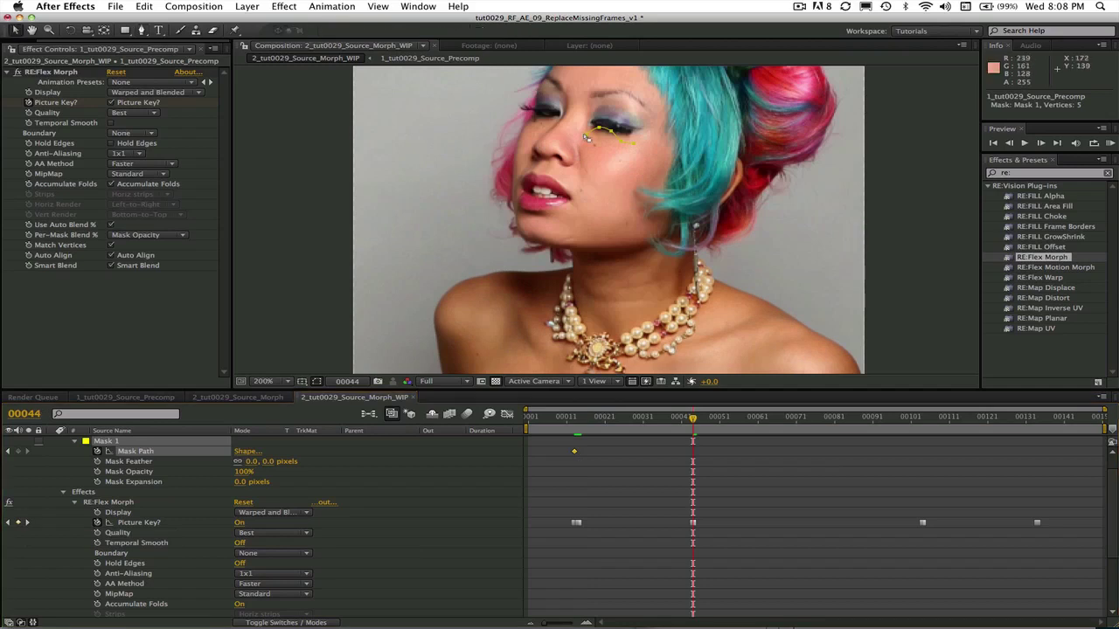
left_click_drag(610, 137, 636, 121)
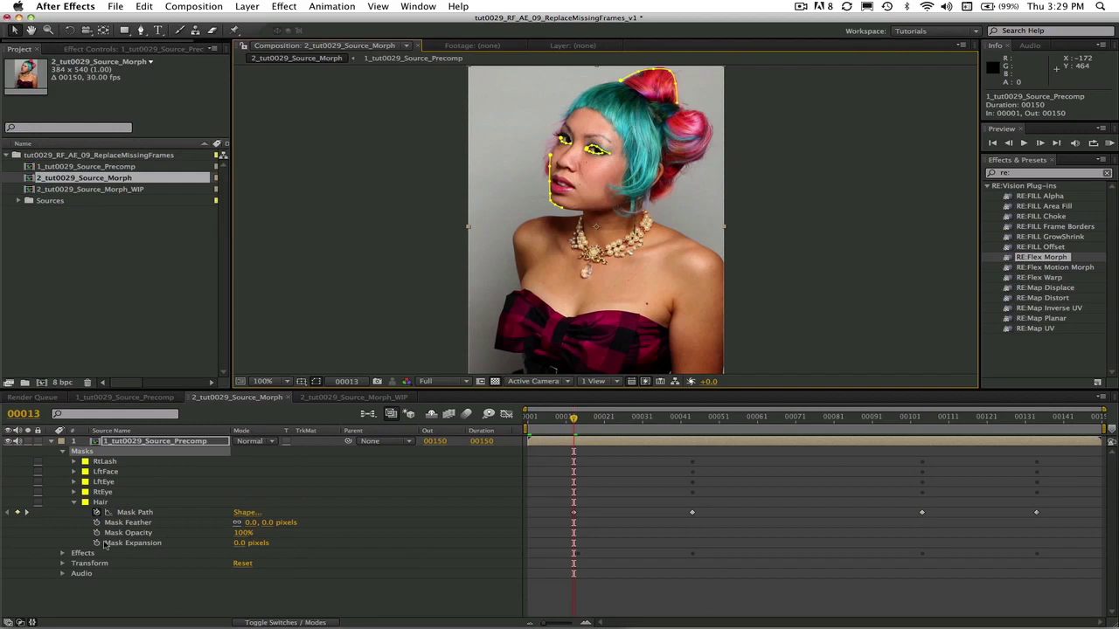
Collapse the Hair mask and RAM preview the finished 2_tut0029_Source_Morph composition
left_click(74, 502)
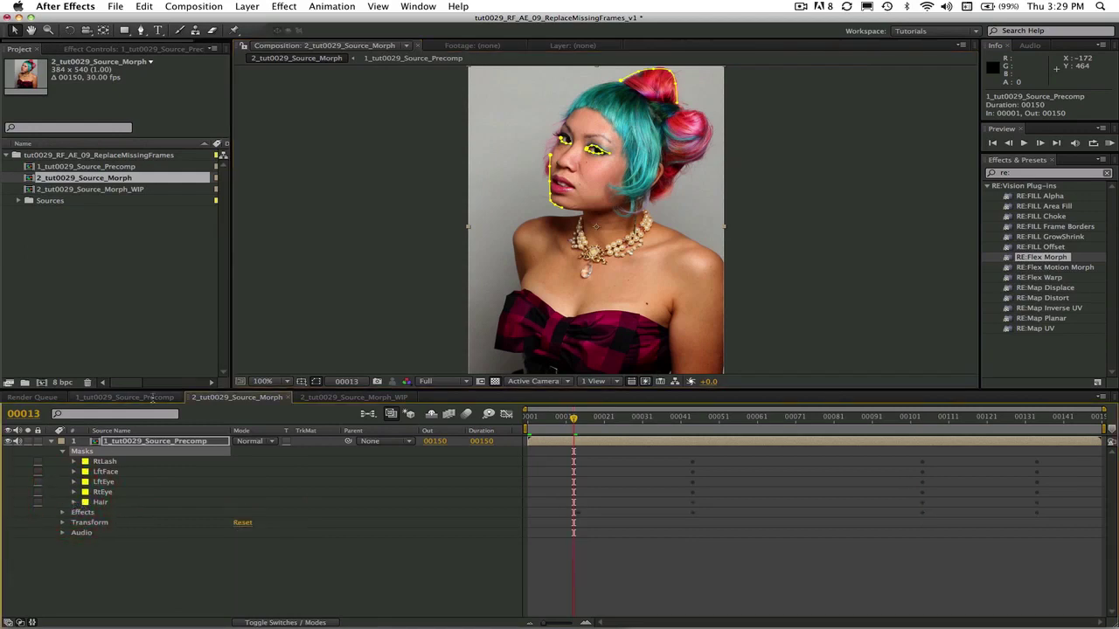
left_click(1108, 142)
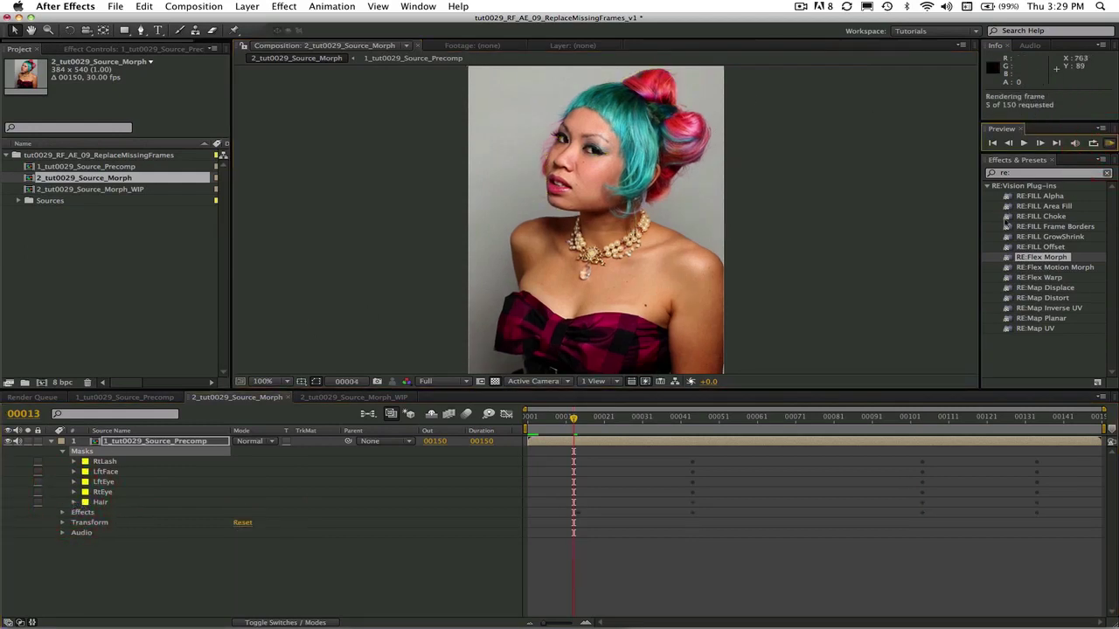